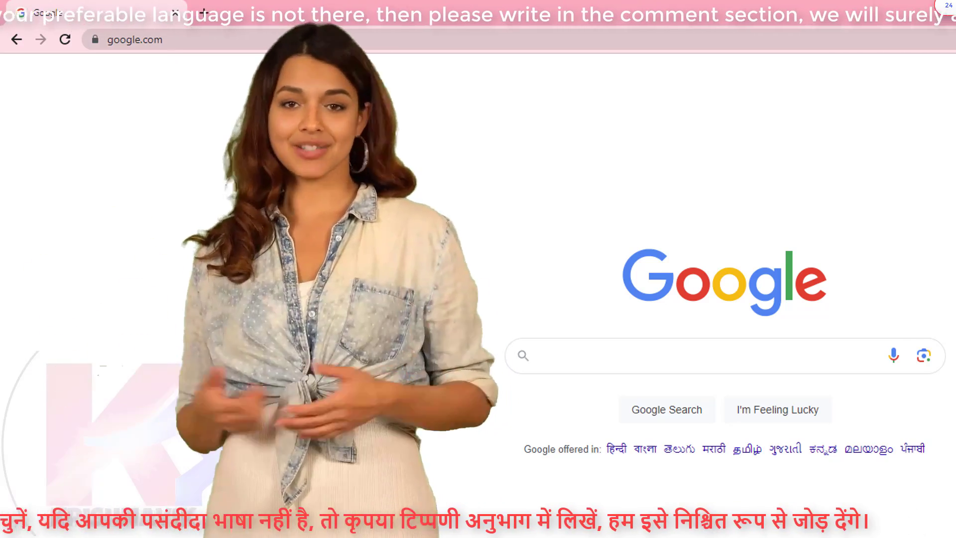
Search Google for 'chatgpt login'
click(545, 355)
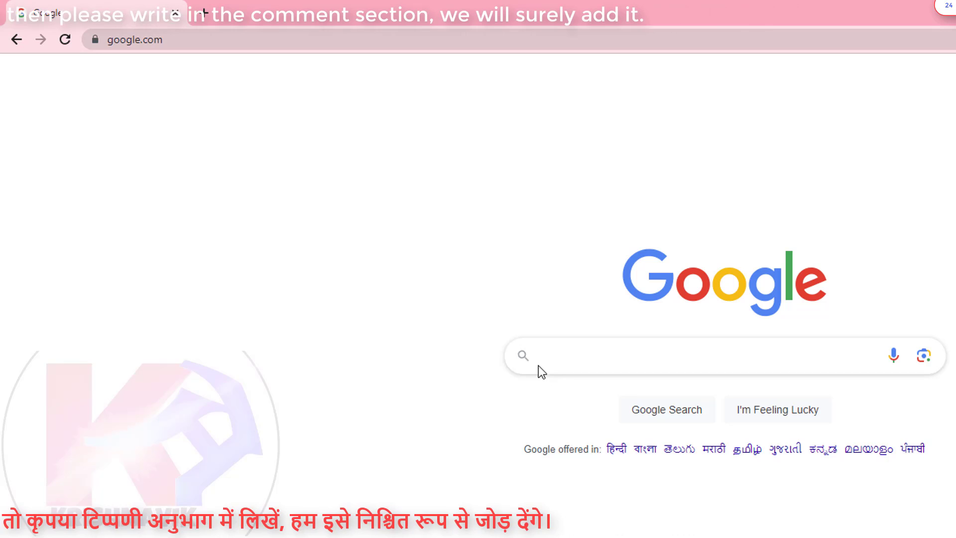
text(chatgpt login)
key(Return)
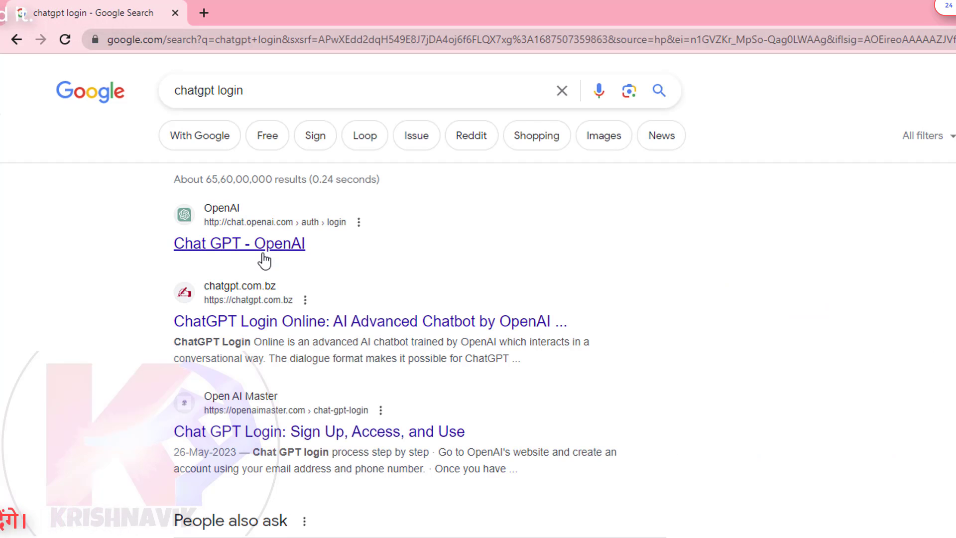
Open the OpenAI result and sign up for ChatGPT with your existing Google account
click(265, 247)
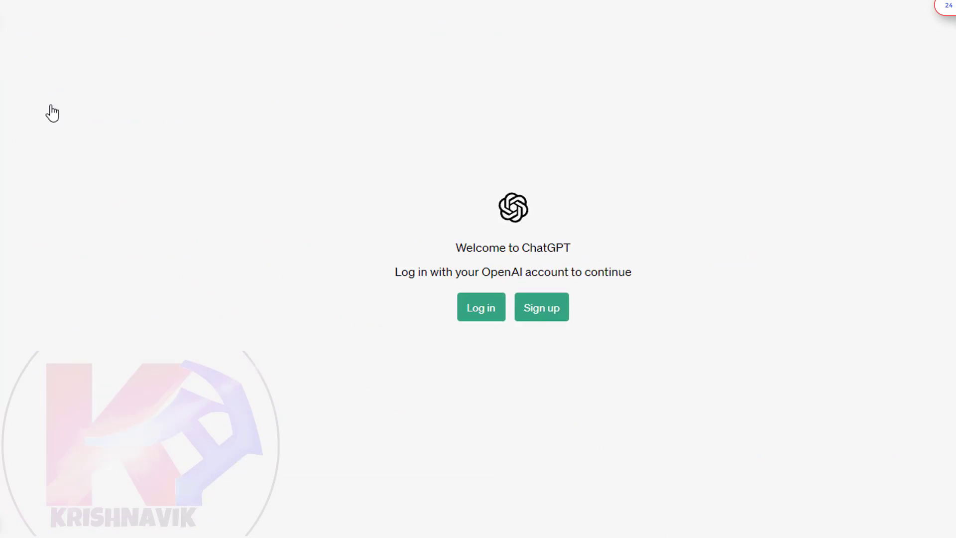
click(506, 283)
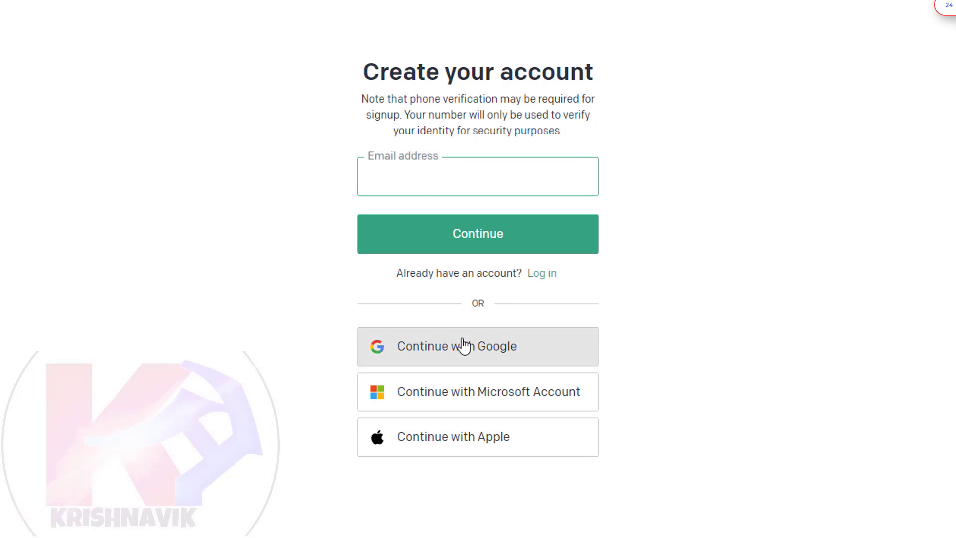
click(464, 344)
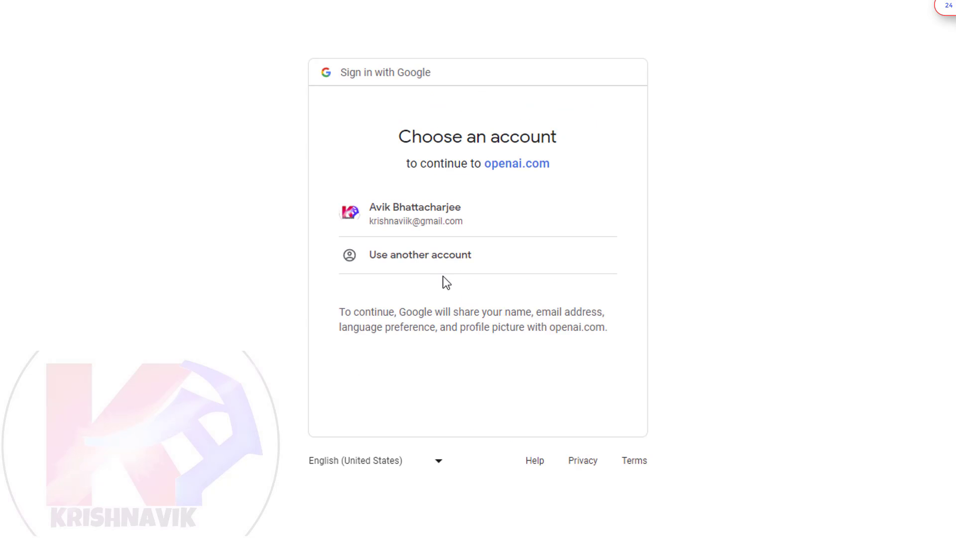
click(400, 213)
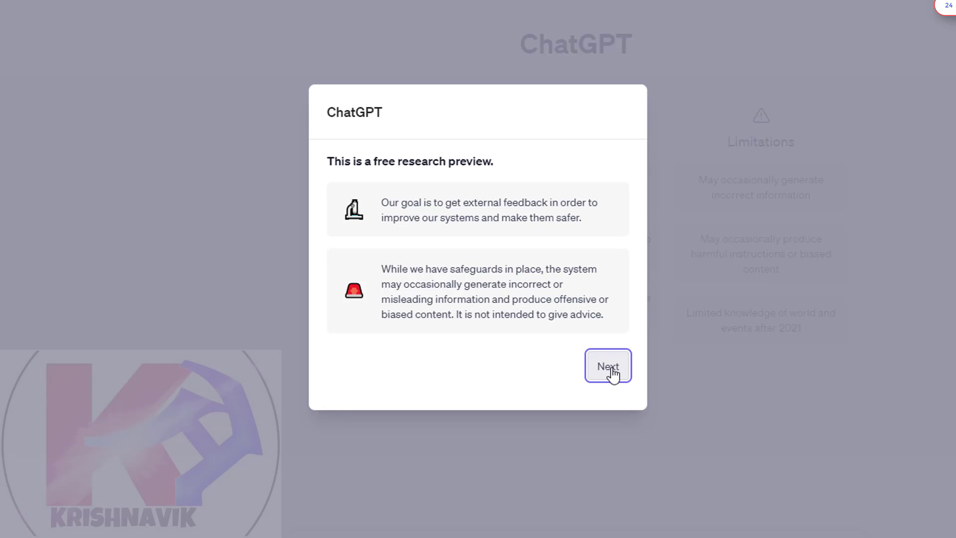
Dismiss all the introductory notice pages to reach the chat
click(608, 366)
click(608, 351)
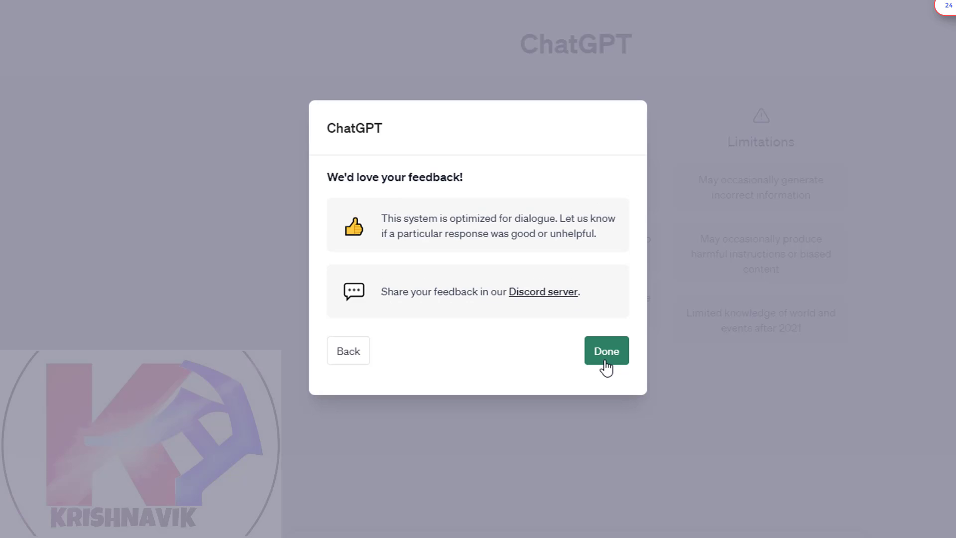
click(608, 351)
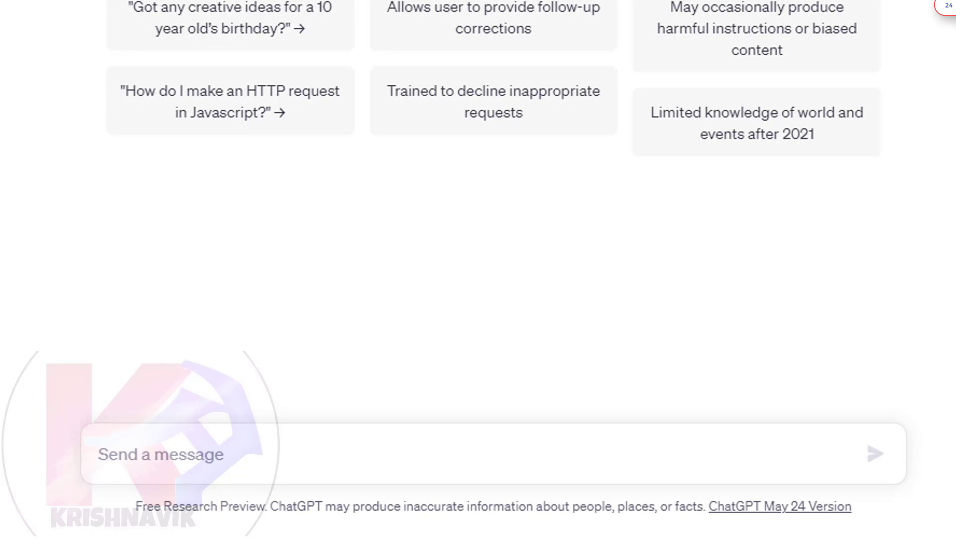
text(Who are you?)
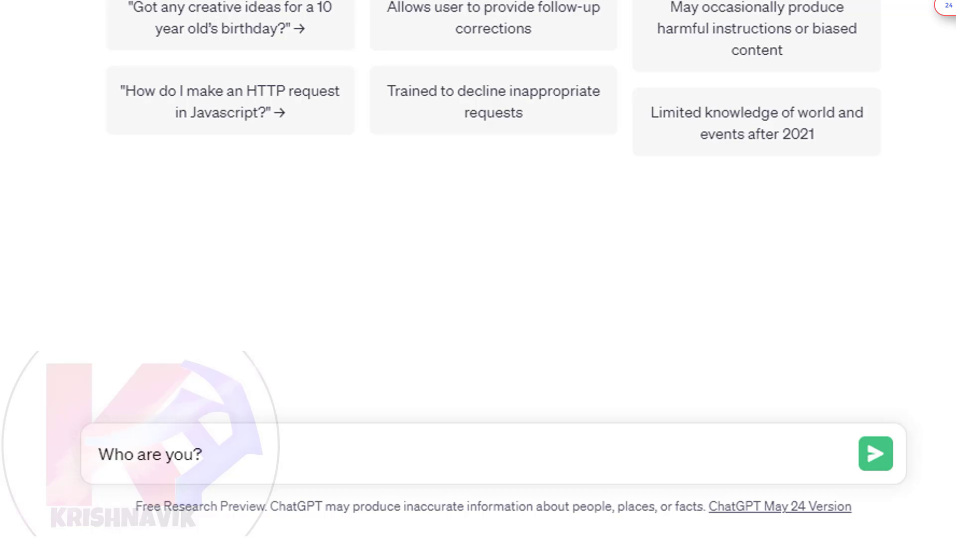
Ask ChatGPT 'Who are you?' and then 'what is your version?'
key(Return)
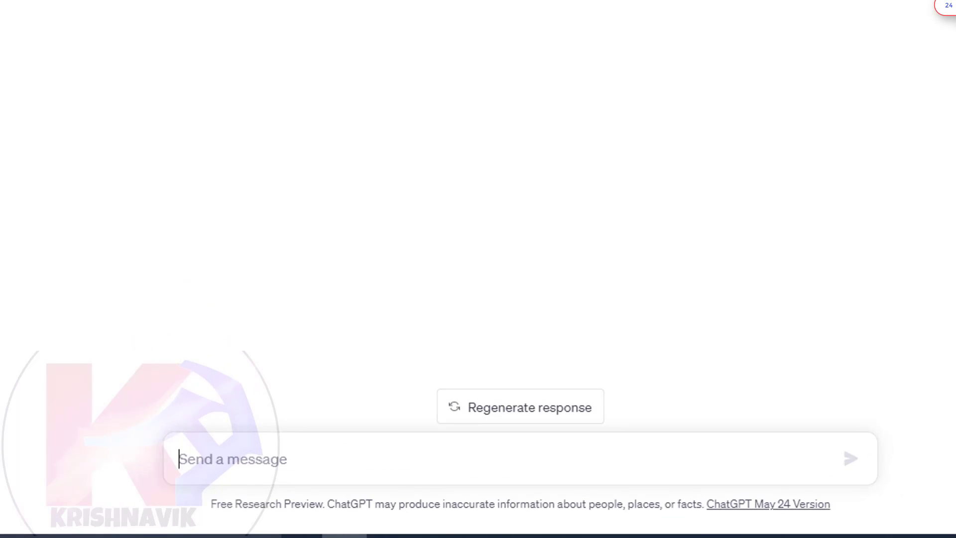
text(what)
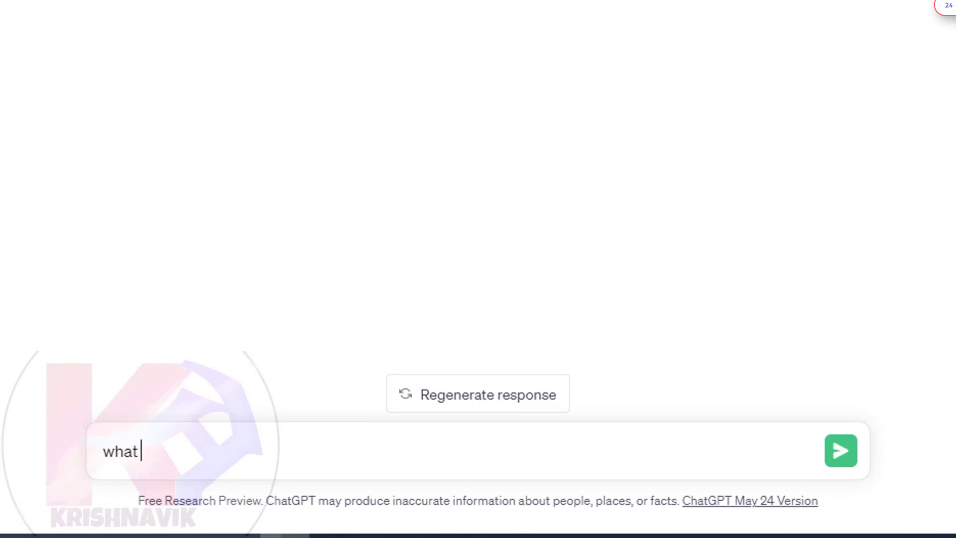
text( is your version?)
key(Return)
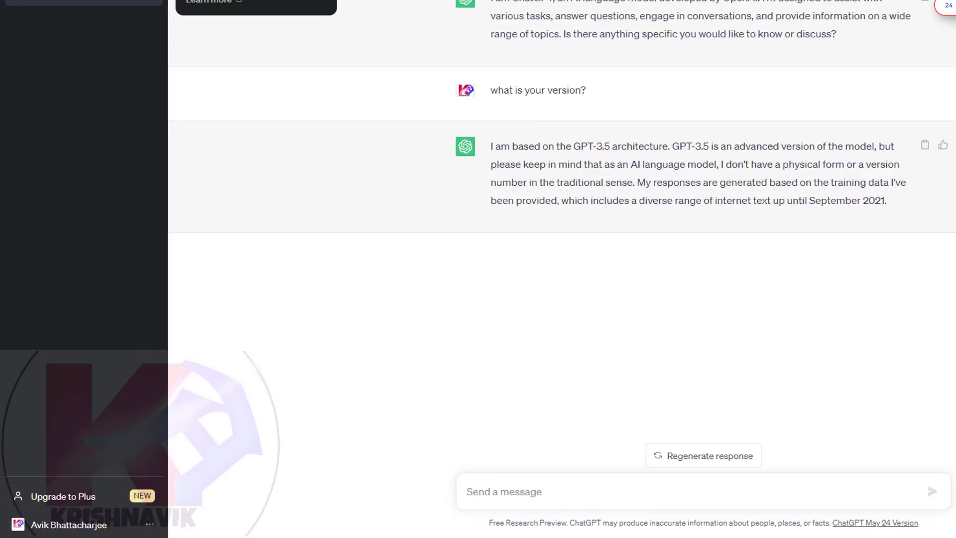
Review the Upgrade to Plus plan comparison, close it, and start a new chat
click(195, 452)
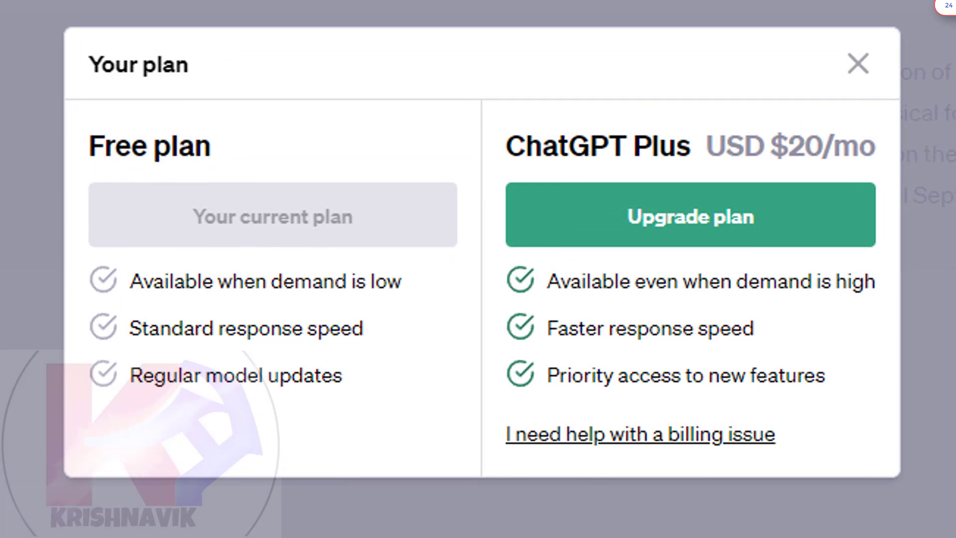
click(858, 64)
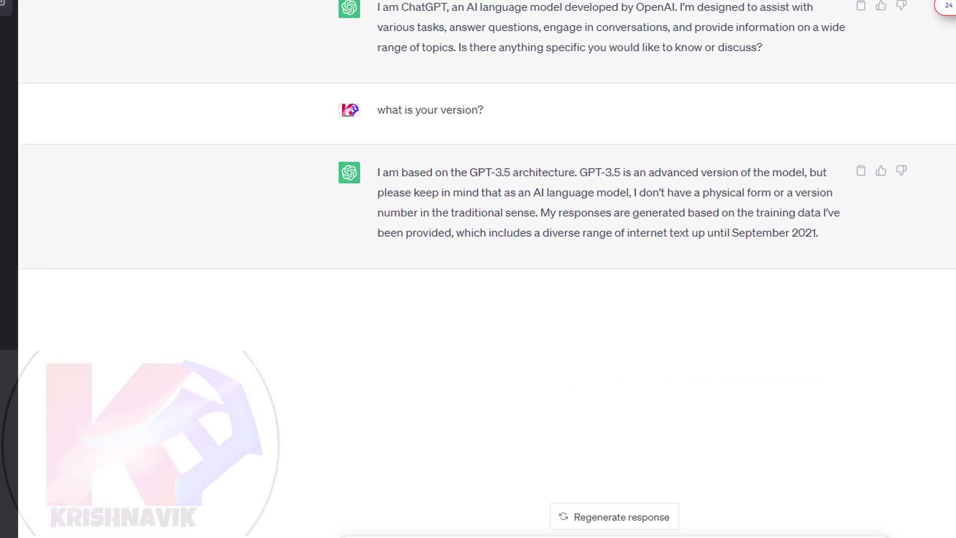
click(74, 18)
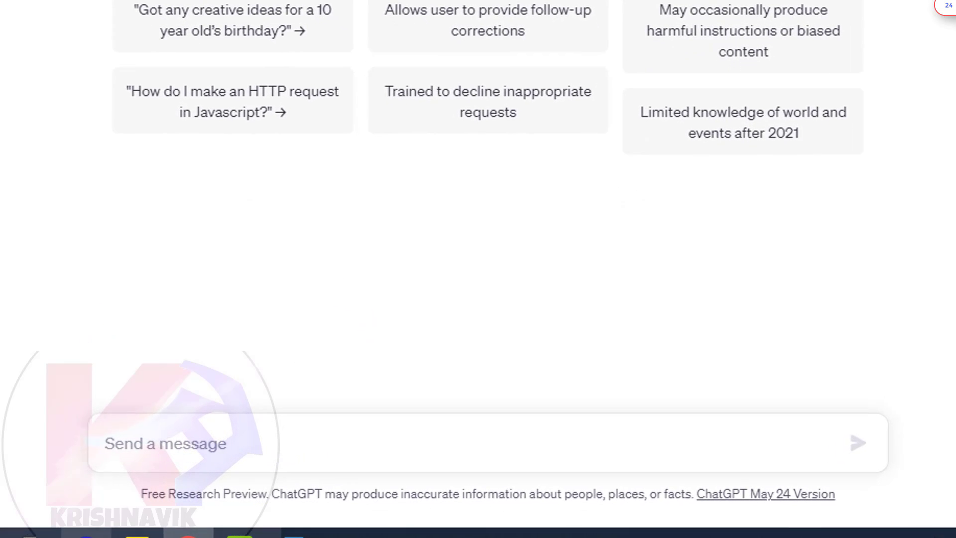
Send the Linux Administrator interviewer prompt, then answer: no work experience, RHCE and MCA
text(Presume you are an interviewer, ask me the interview question and wait for my answer, do not write all the chat at the same time, position = “Linux Administrator”)
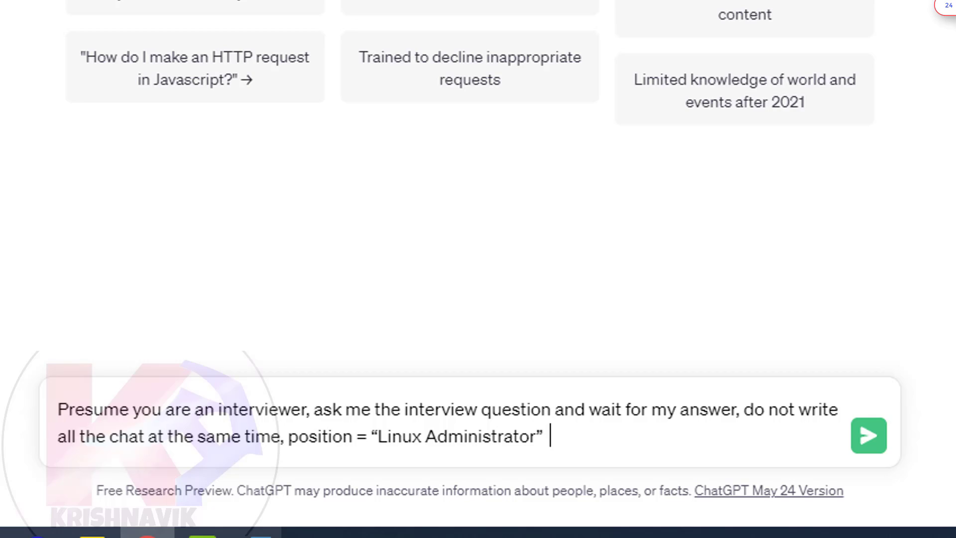
key(Return)
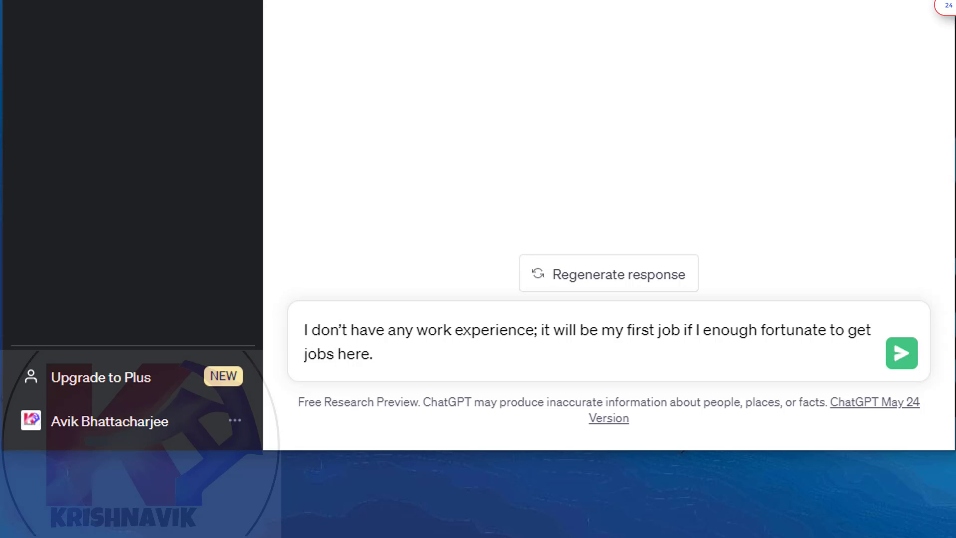
key(Return)
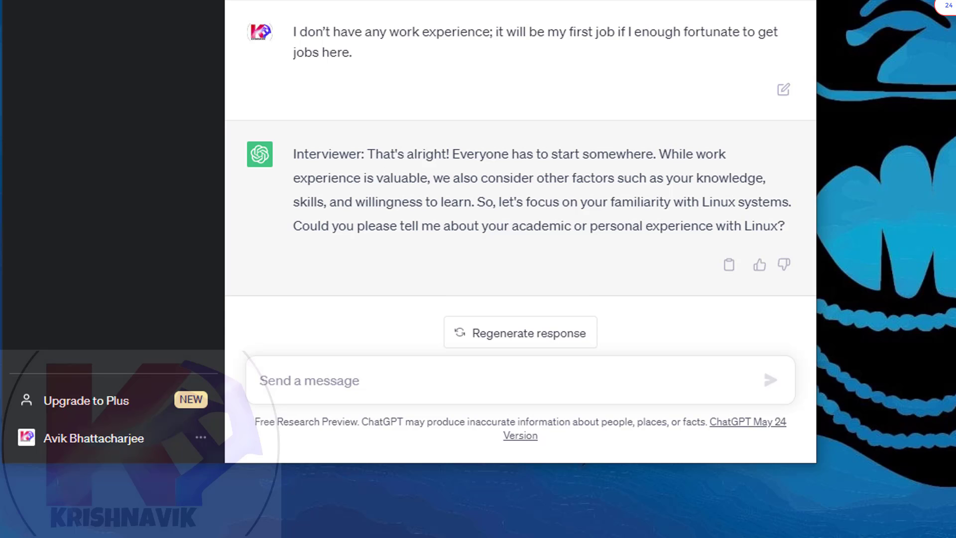
text(Certainly, I have achieved RHCE global certification and completed MCA in academic.)
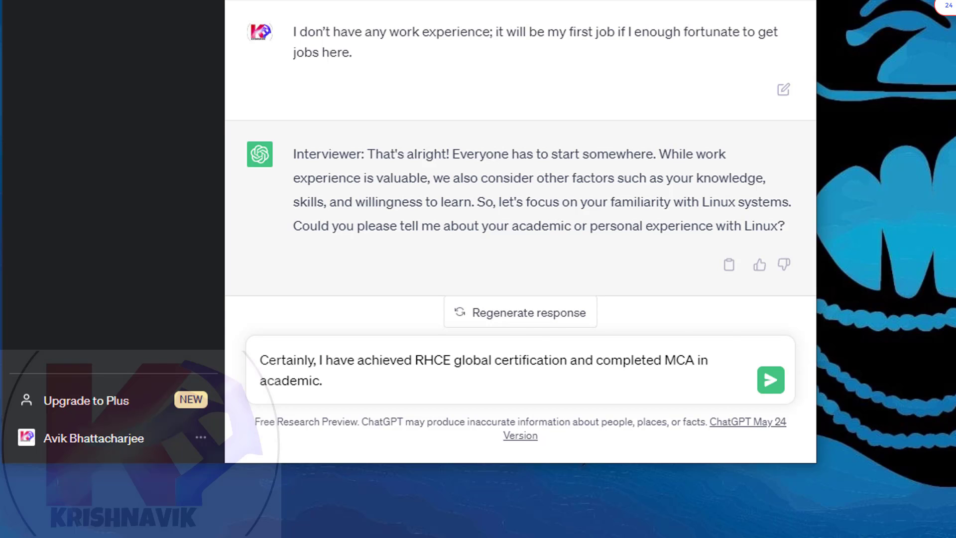
key(Return)
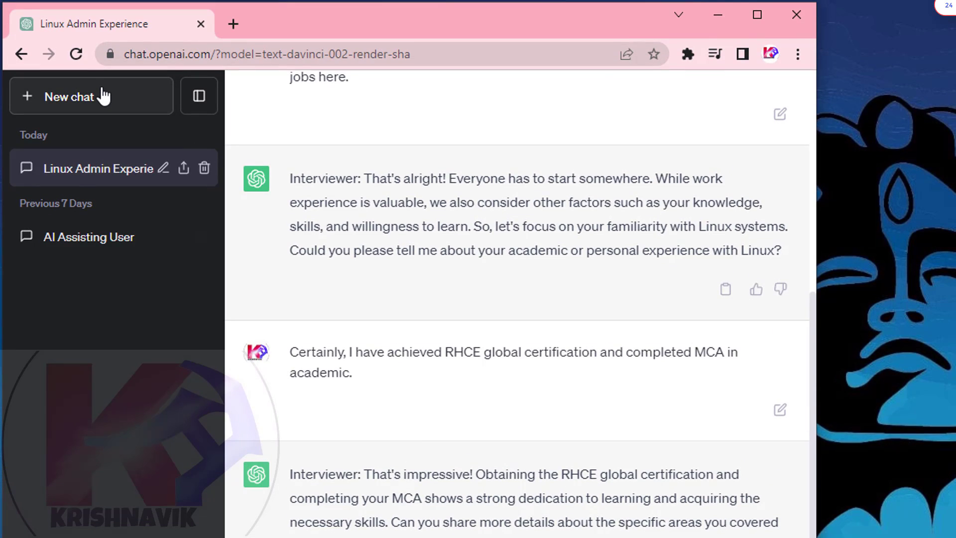
In a new chat, send the interviewer prompt for 'Medical Officer,UPSC'
click(102, 96)
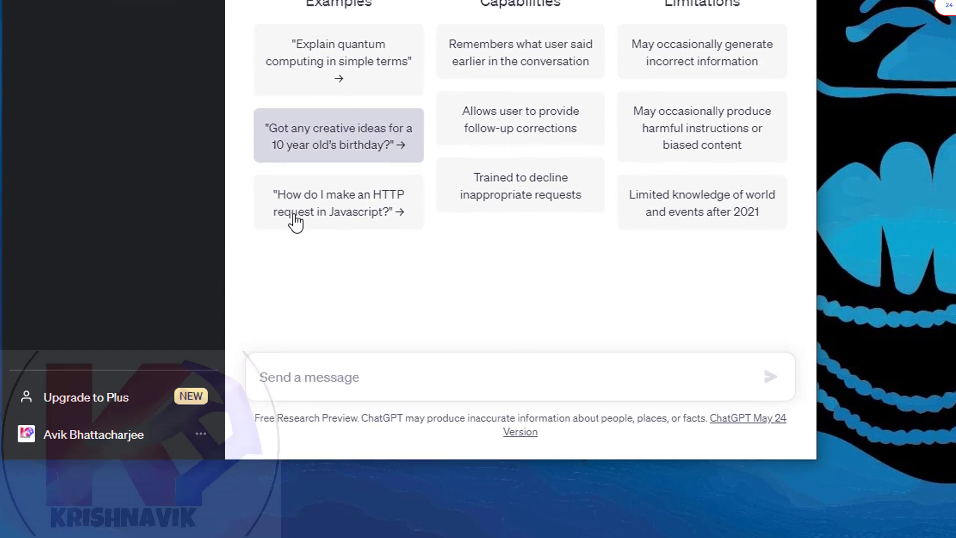
text(Presume you are an interviewer, ask me the interview question and wait for my answer, do not write all the chat at the same time, position = “Network Administrator”)
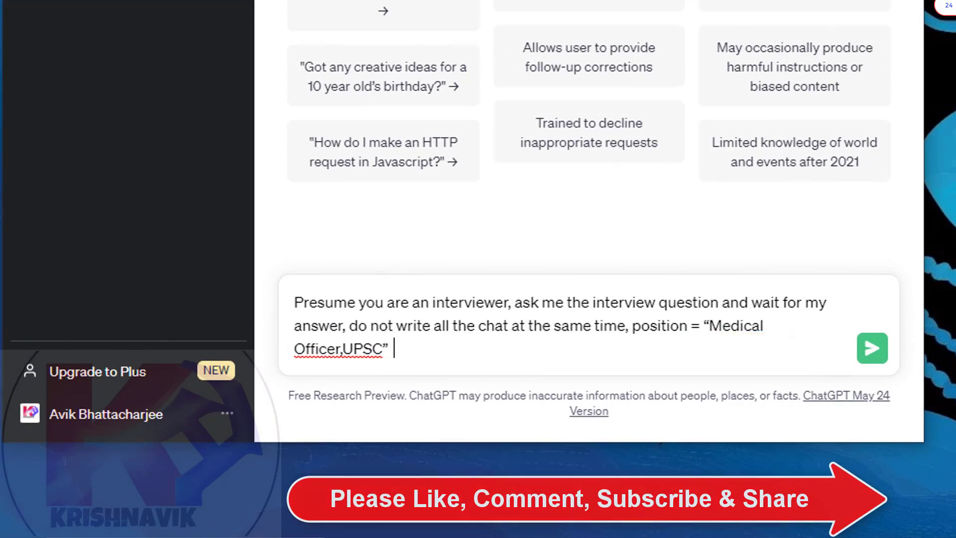
key(Return)
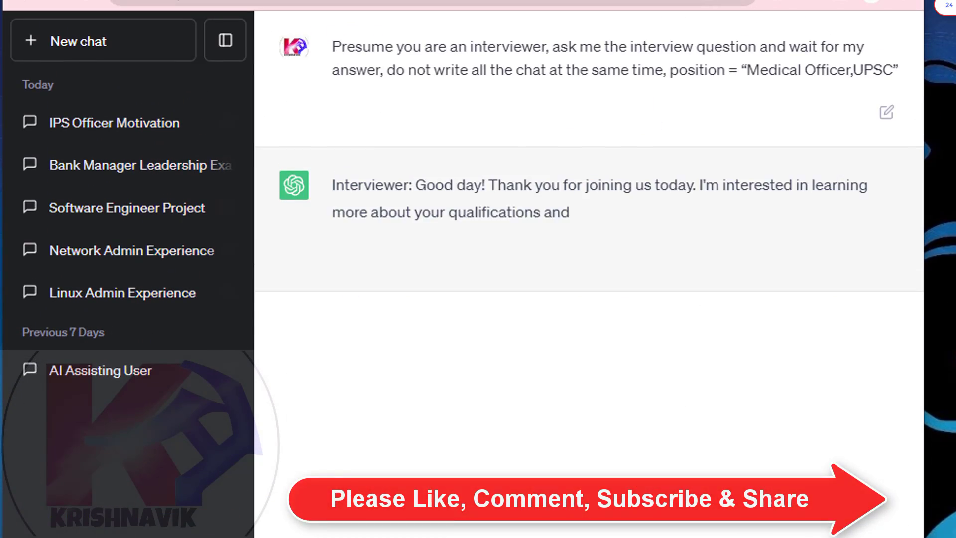